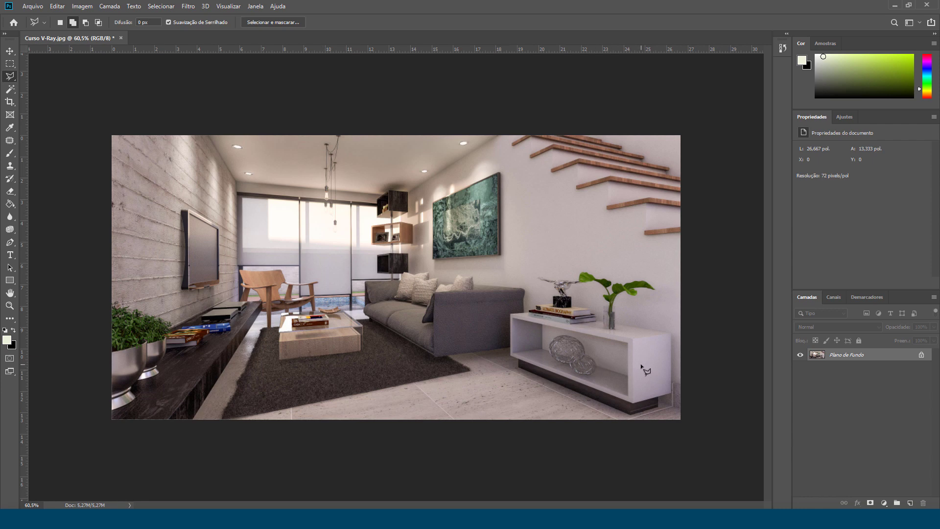
Trace the foreground plants and shelf with the Polygonal Lasso, then invert to select the background.
{"action": "left_click", "coordinate": [681, 324]}
{"action": "left_click", "coordinate": [652, 282]}
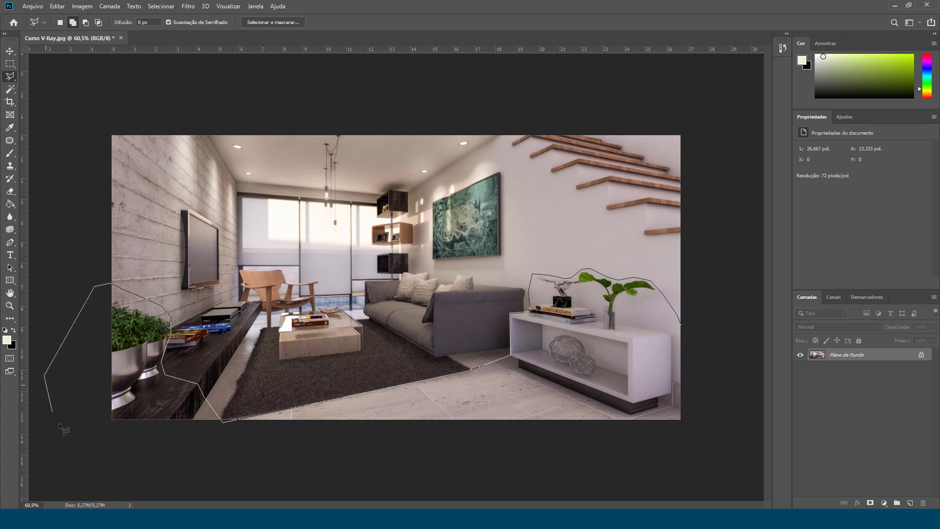
{"action": "left_click", "coordinate": [75, 455]}
{"action": "left_click", "coordinate": [692, 481]}
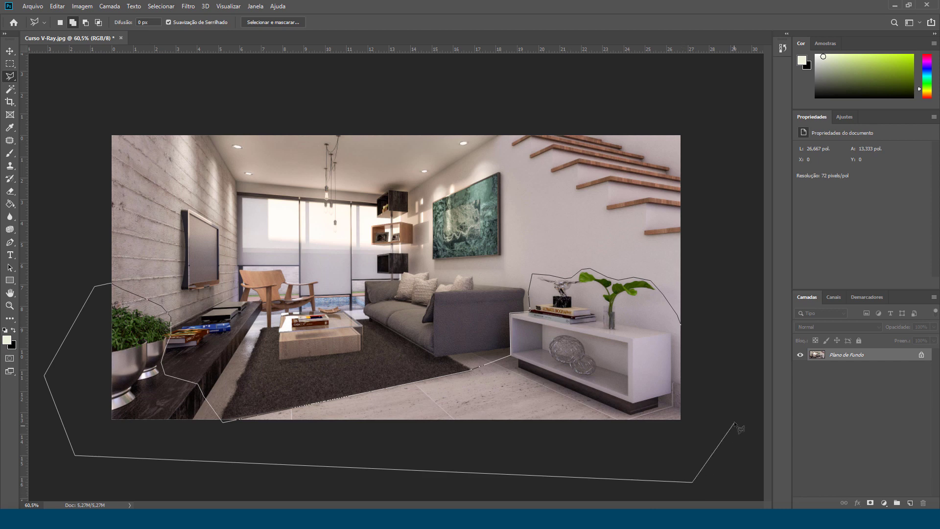
{"action": "left_click", "coordinate": [737, 420]}
{"action": "left_click", "coordinate": [711, 332]}
{"action": "left_click", "coordinate": [687, 329]}
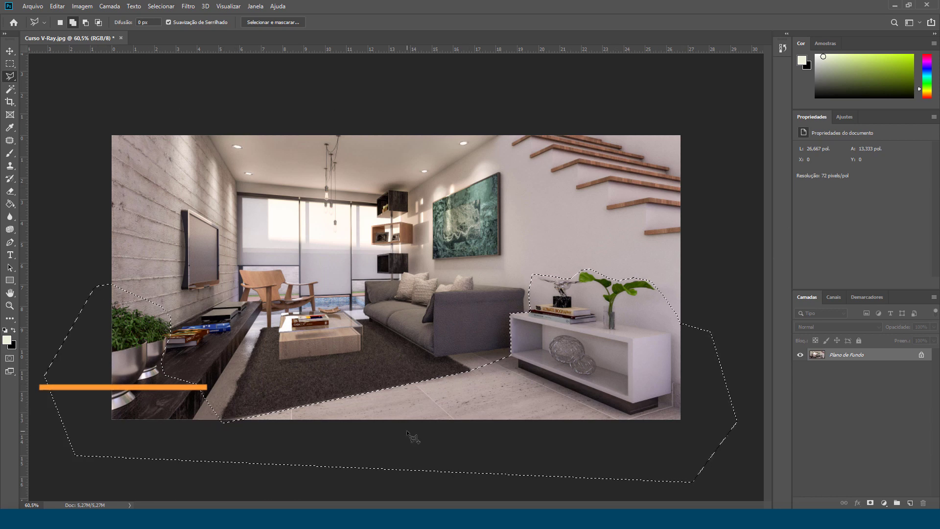
{"action": "key", "text": "ctrl+shift+i"}
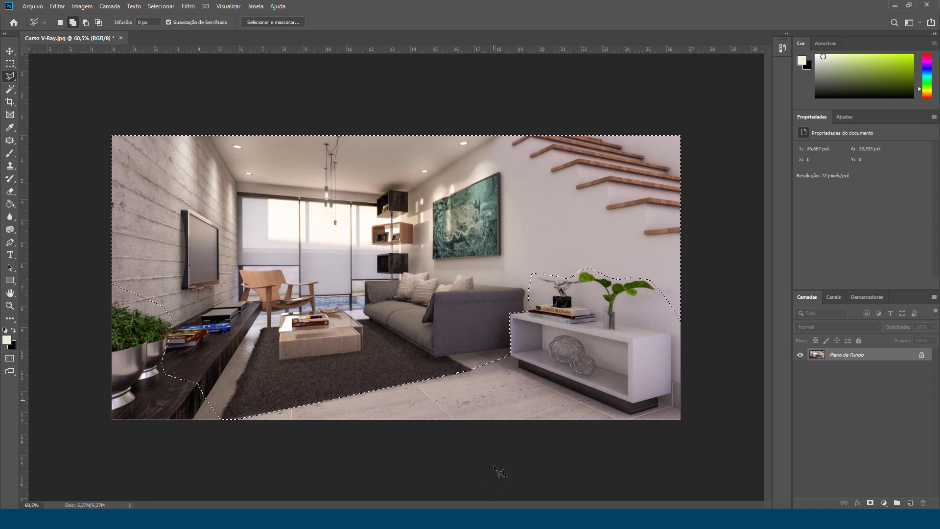
{"action": "left_click", "coordinate": [193, 6]}
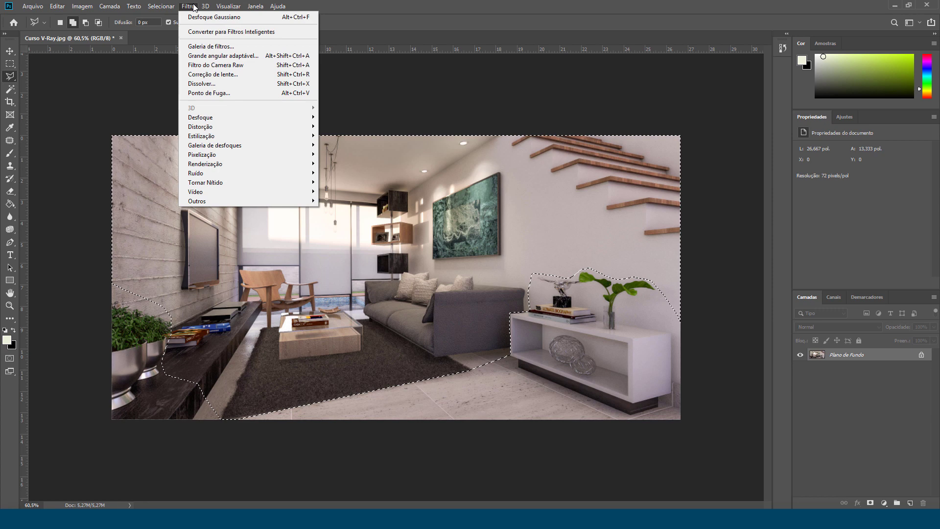
{"action": "mouse_move", "coordinate": [213, 117]}
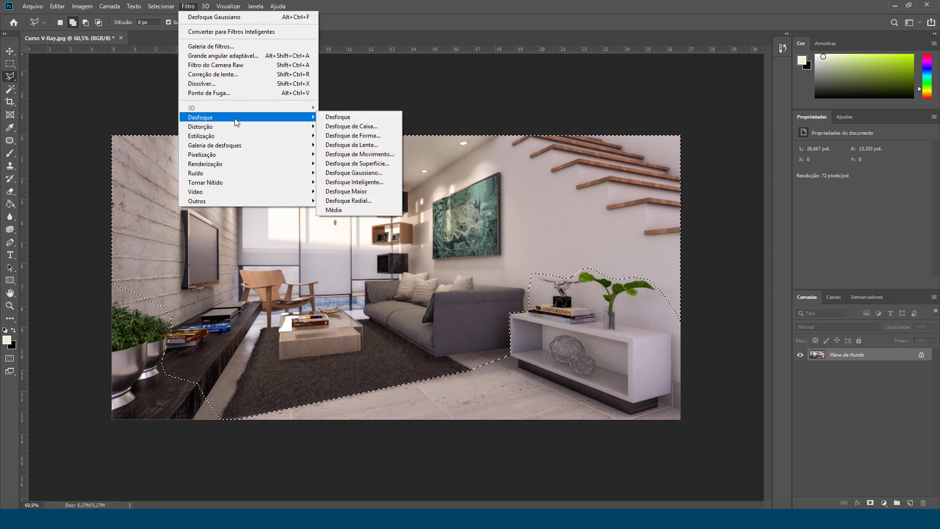
Apply an 8,4-pixel Desfoque Gaussiano to the background, then deselect.
{"action": "left_click", "coordinate": [373, 173]}
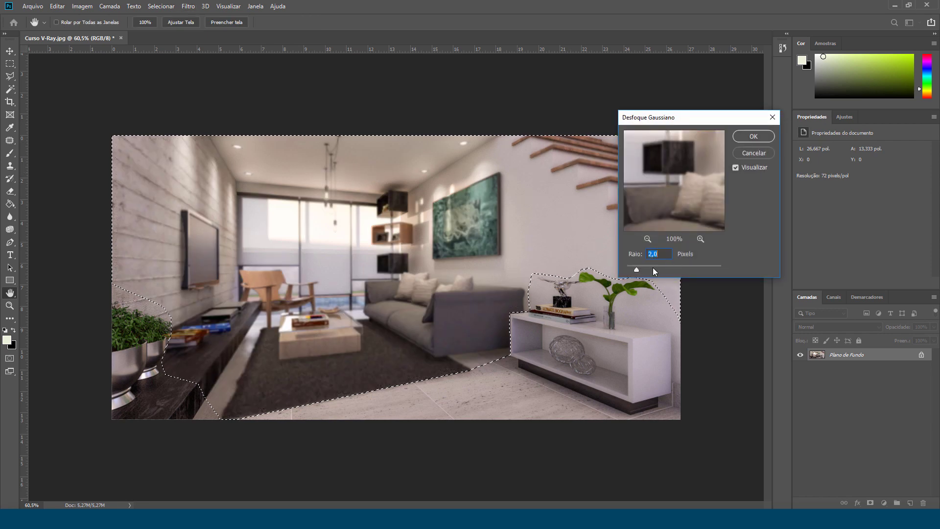
{"action": "left_click_drag", "start_coordinate": [636, 269], "coordinate": [660, 270]}
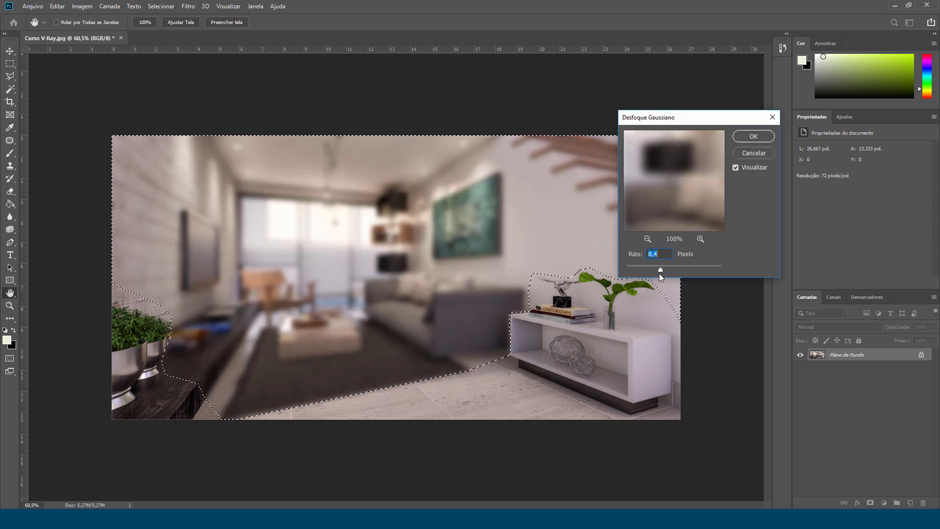
{"action": "left_click", "coordinate": [757, 137]}
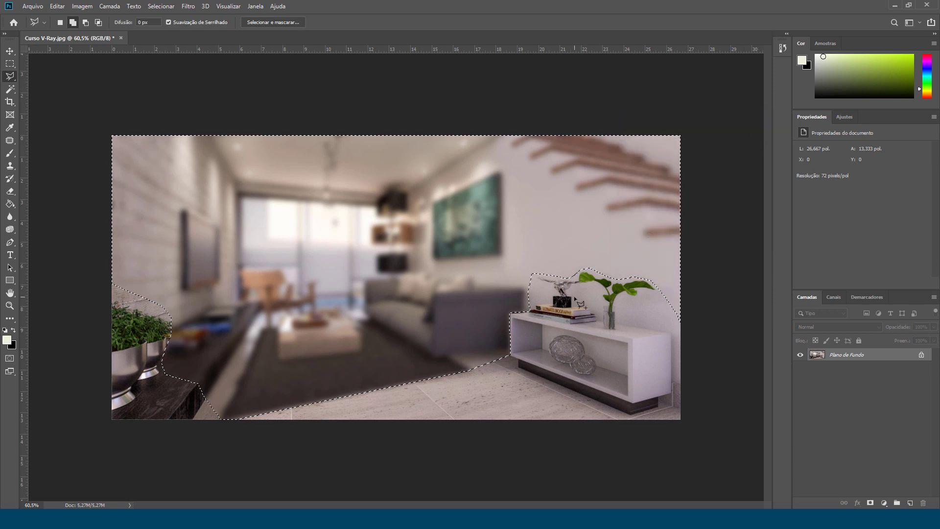
{"action": "key", "text": "ctrl+d"}
Zoom in and out to inspect the hard blur edge around the foreground.
{"action": "scroll", "coordinate": [525, 337], "scroll_direction": "up", "scroll_amount": 3}
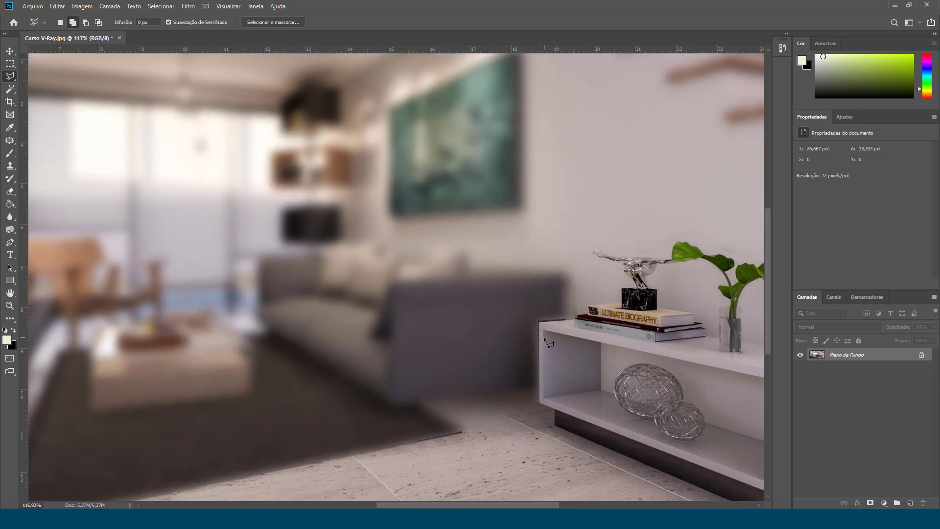
{"action": "scroll", "coordinate": [544, 337], "scroll_direction": "down", "scroll_amount": 2}
{"action": "scroll", "coordinate": [543, 337], "scroll_direction": "down", "scroll_amount": 1}
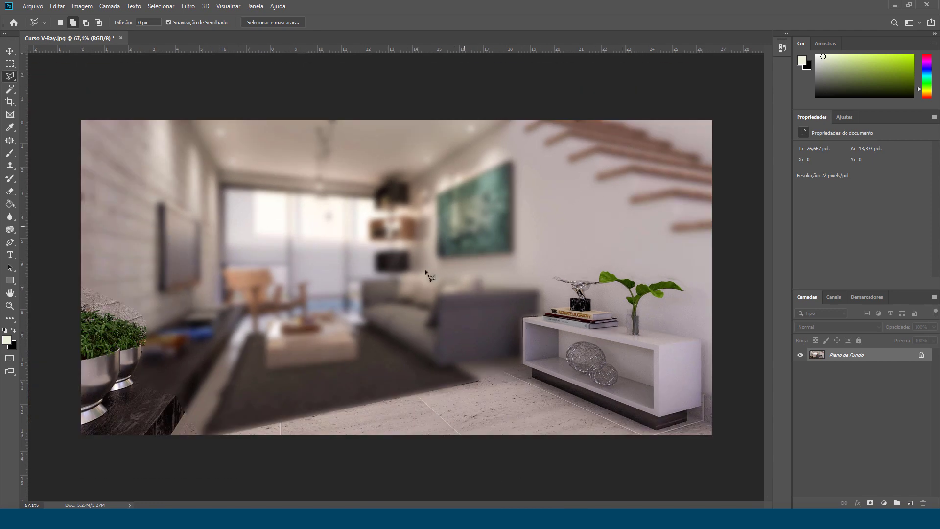
{"action": "scroll", "coordinate": [547, 312], "scroll_direction": "up", "scroll_amount": 3}
{"action": "scroll", "coordinate": [538, 314], "scroll_direction": "up", "scroll_amount": 3}
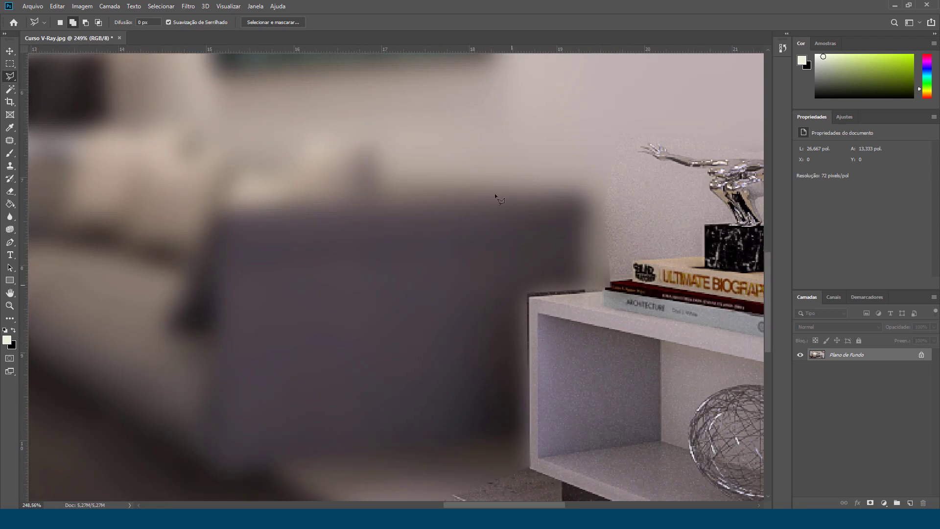
{"action": "scroll", "coordinate": [464, 331], "scroll_direction": "down", "scroll_amount": 4}
{"action": "scroll", "coordinate": [462, 329], "scroll_direction": "down", "scroll_amount": 1}
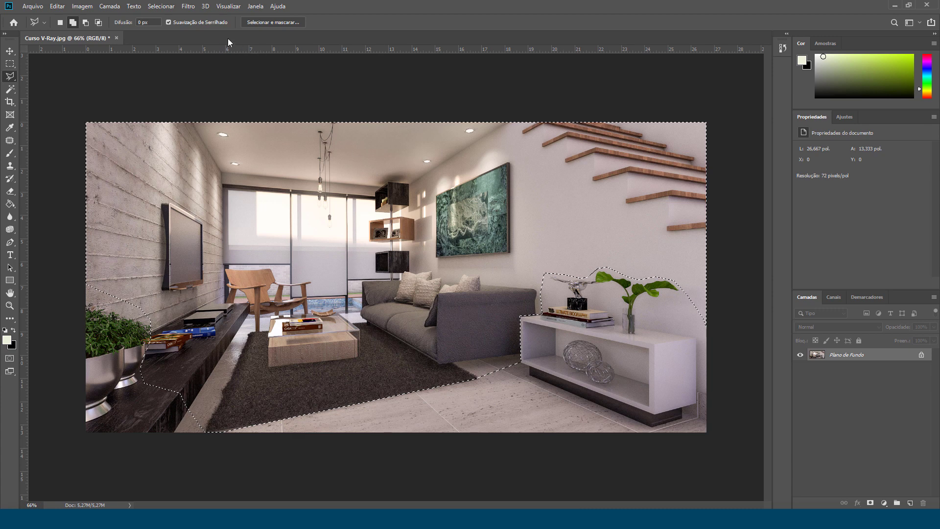
Smooth the background selection with a Suavização sample radius of 56 pixels.
{"action": "left_click", "coordinate": [173, 7]}
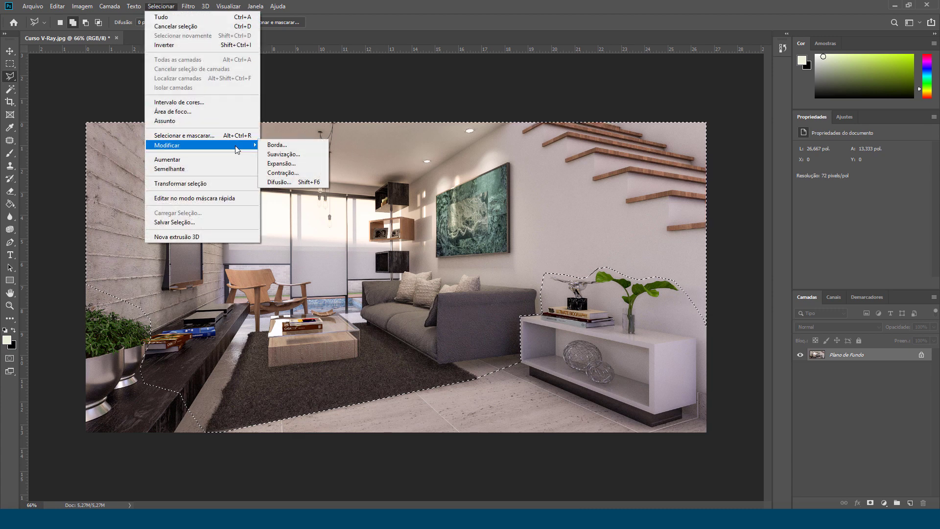
{"action": "mouse_move", "coordinate": [201, 144]}
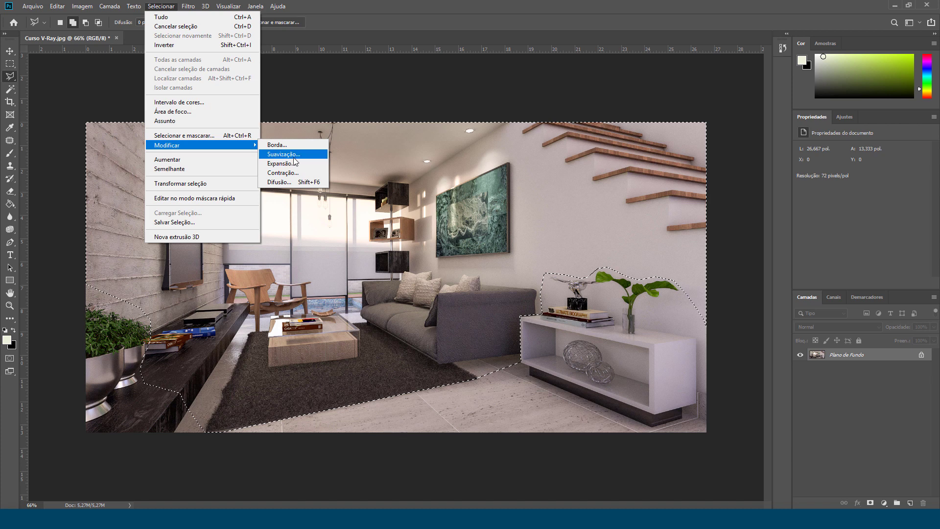
{"action": "left_click", "coordinate": [293, 154]}
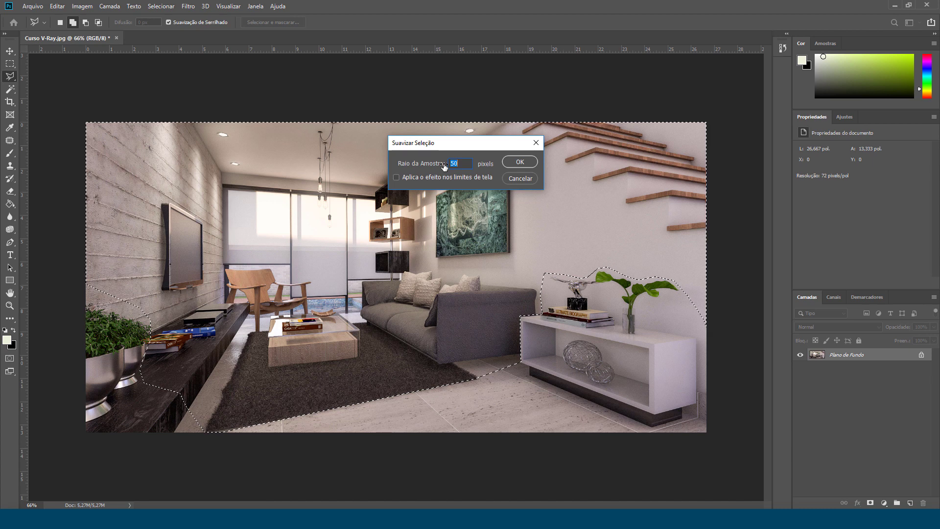
{"action": "left_click_drag", "start_coordinate": [444, 166], "coordinate": [461, 166]}
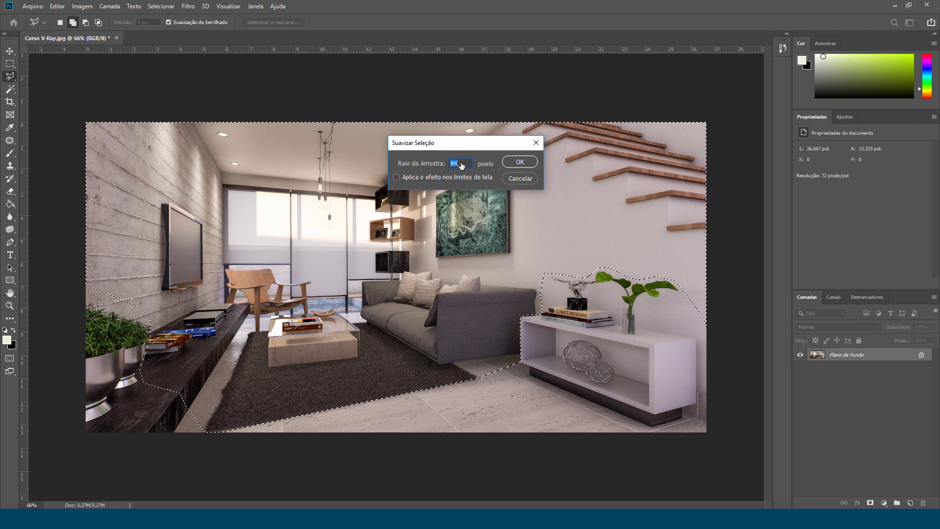
{"action": "left_click", "coordinate": [515, 163]}
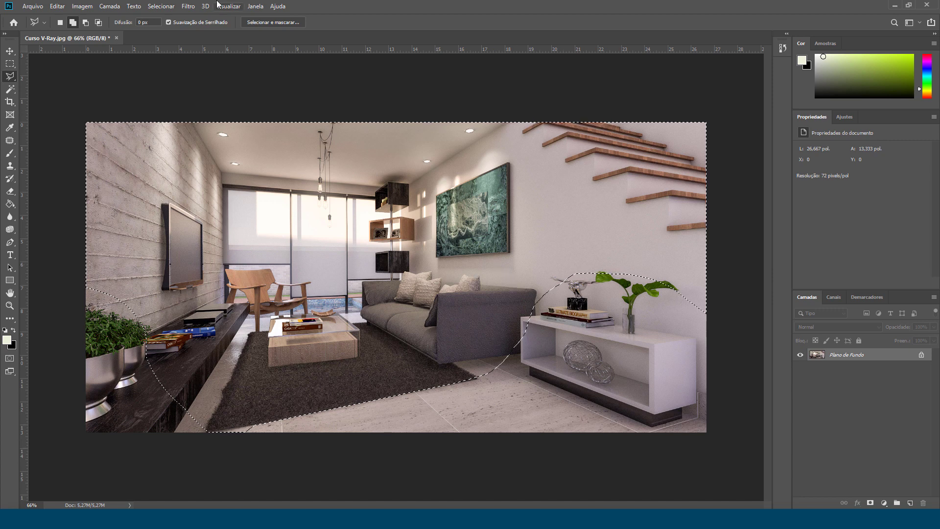
Apply a lighter 2,1-pixel Desfoque Gaussiano to the background, then deselect.
{"action": "left_click", "coordinate": [188, 7]}
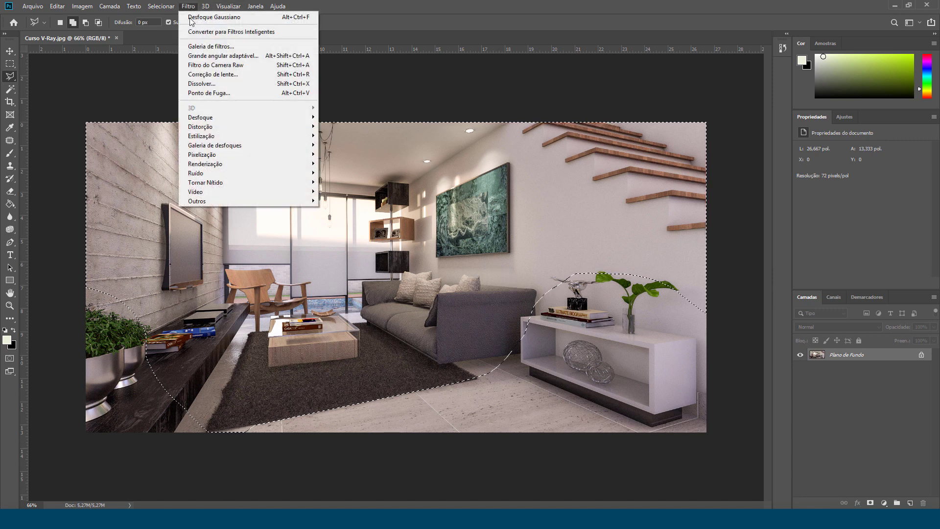
{"action": "mouse_move", "coordinate": [201, 116]}
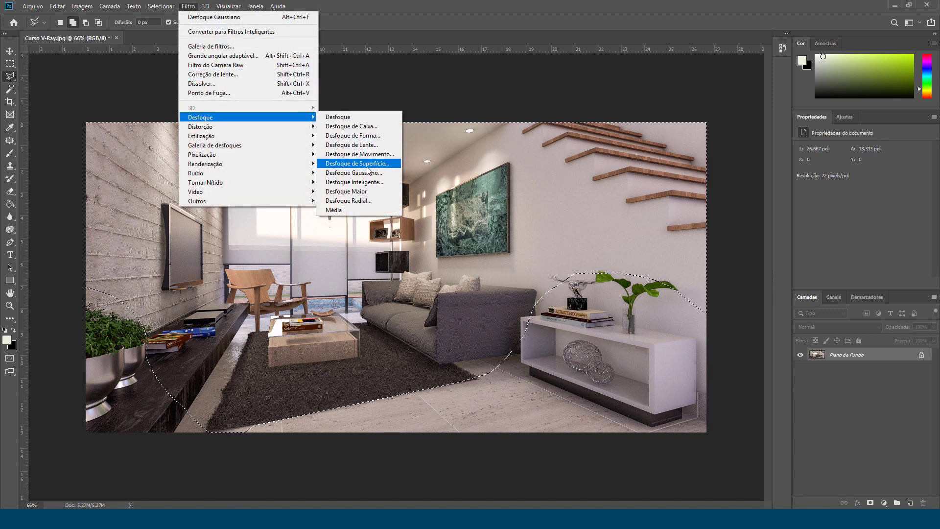
{"action": "left_click", "coordinate": [369, 173]}
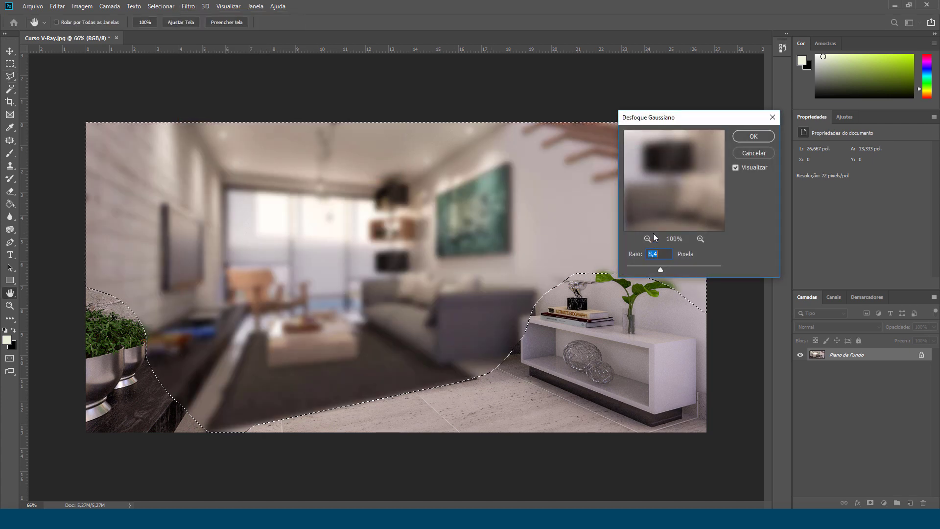
{"action": "left_click_drag", "start_coordinate": [660, 275], "coordinate": [633, 267]}
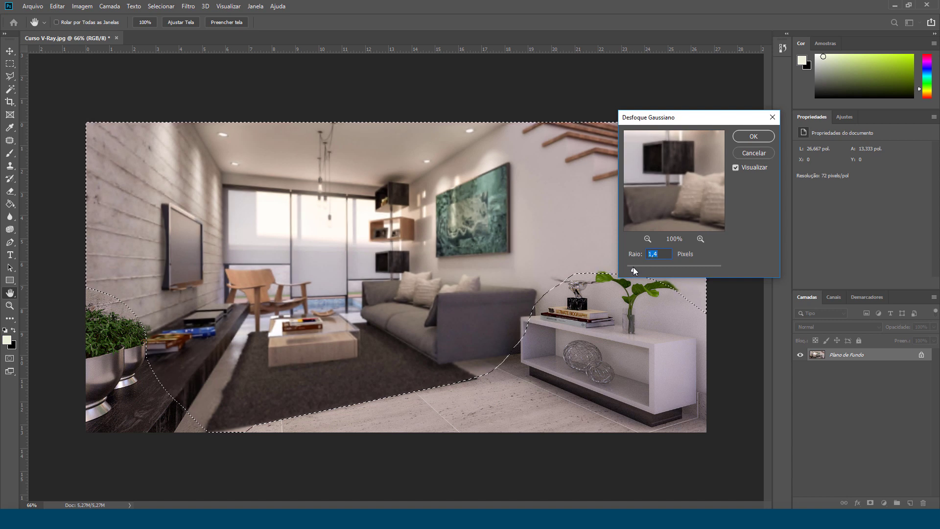
{"action": "left_click_drag", "start_coordinate": [635, 269], "coordinate": [637, 269]}
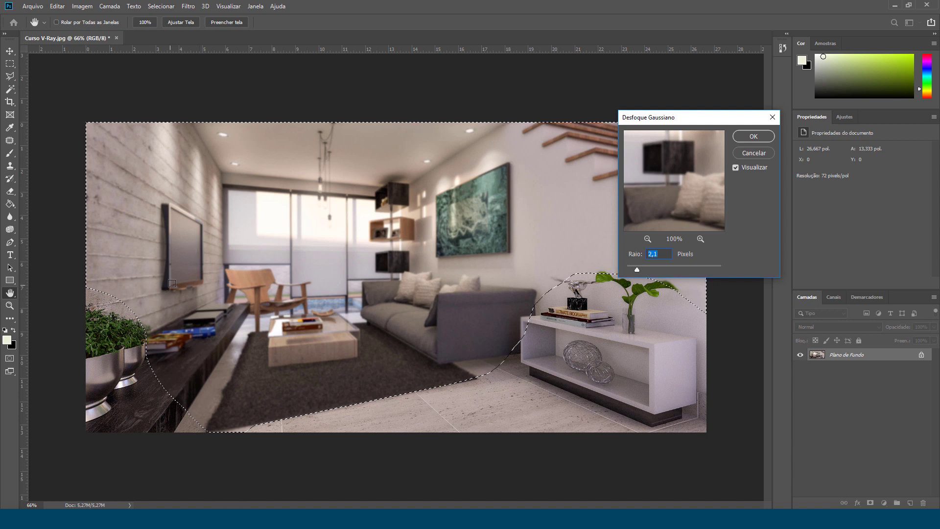
{"action": "left_click", "coordinate": [755, 136]}
{"action": "key", "text": "ctrl+d"}
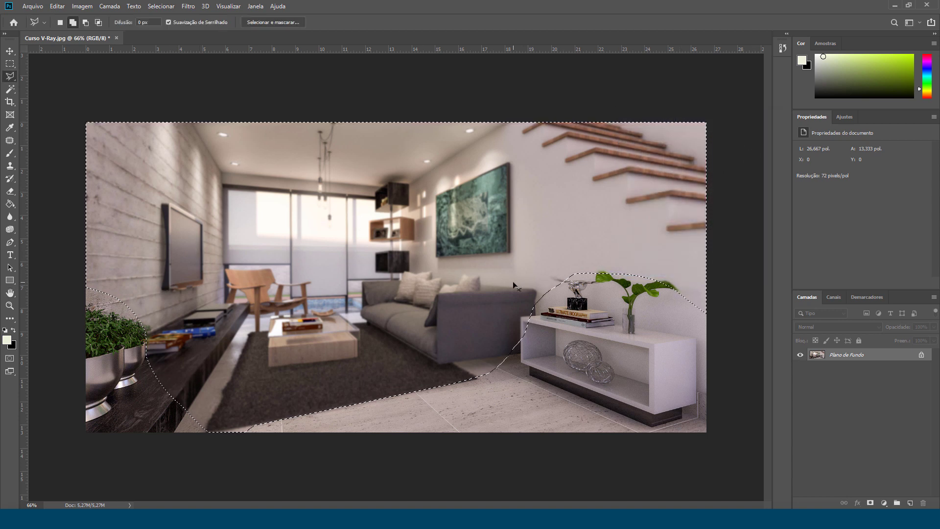
{"action": "scroll", "coordinate": [294, 337], "scroll_direction": "down", "scroll_amount": 1}
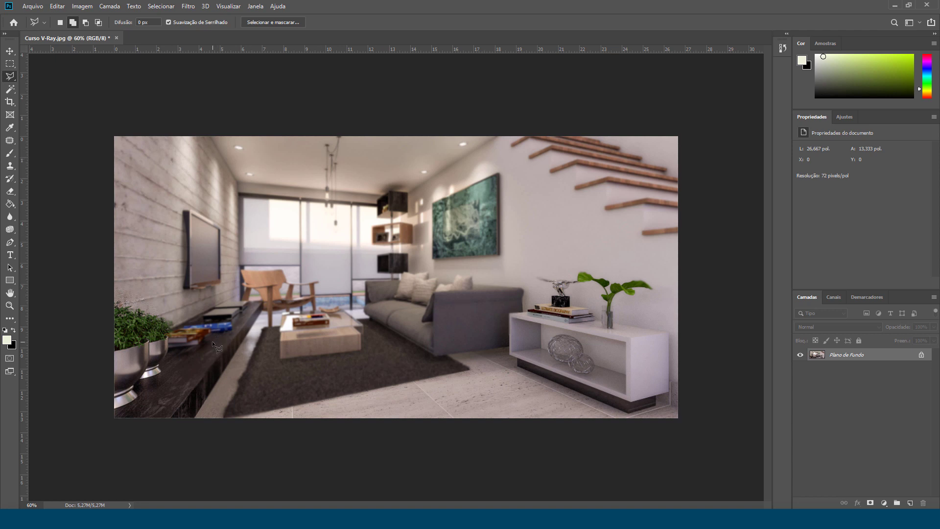
{"action": "scroll", "coordinate": [211, 344], "scroll_direction": "up", "scroll_amount": 3}
{"action": "mouse_move", "coordinate": [212, 343]}
{"action": "left_mouse_down"}
{"action": "mouse_move", "coordinate": [408, 338]}
{"action": "mouse_move", "coordinate": [365, 309]}
{"action": "left_mouse_up"}
{"action": "scroll", "coordinate": [365, 309], "scroll_direction": "down", "scroll_amount": 3}
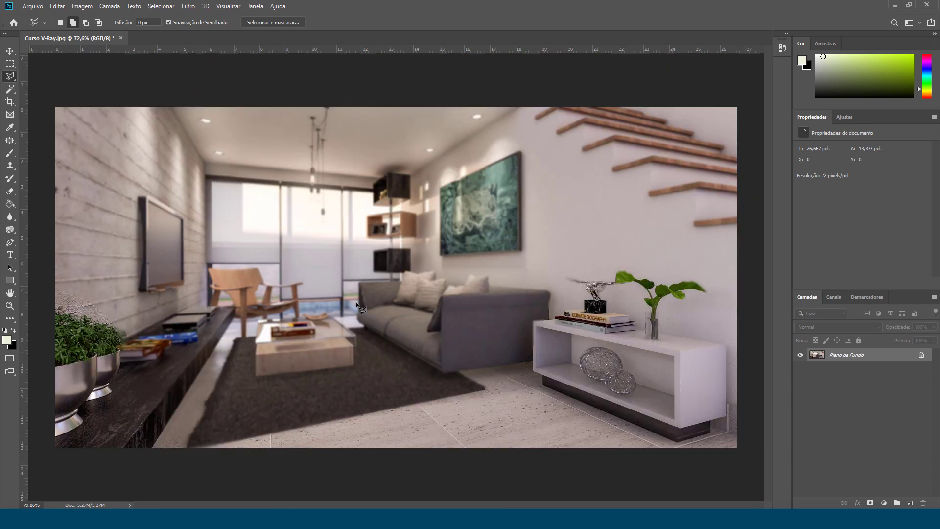